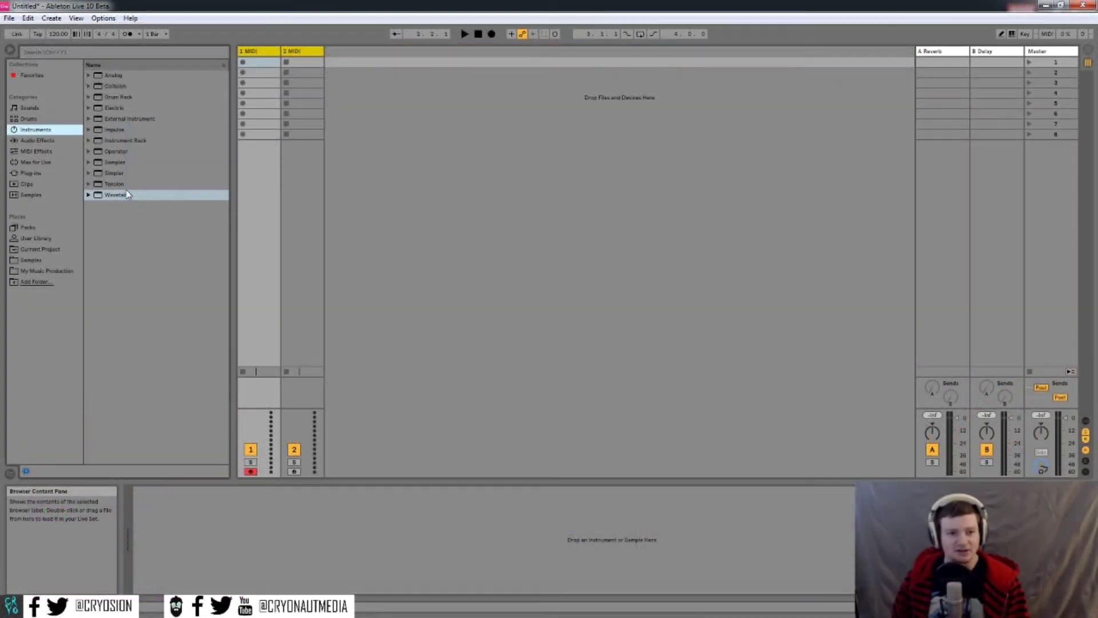
Step: Show the Audio Effects list in the browser and select Pedal
left_click(38, 141)
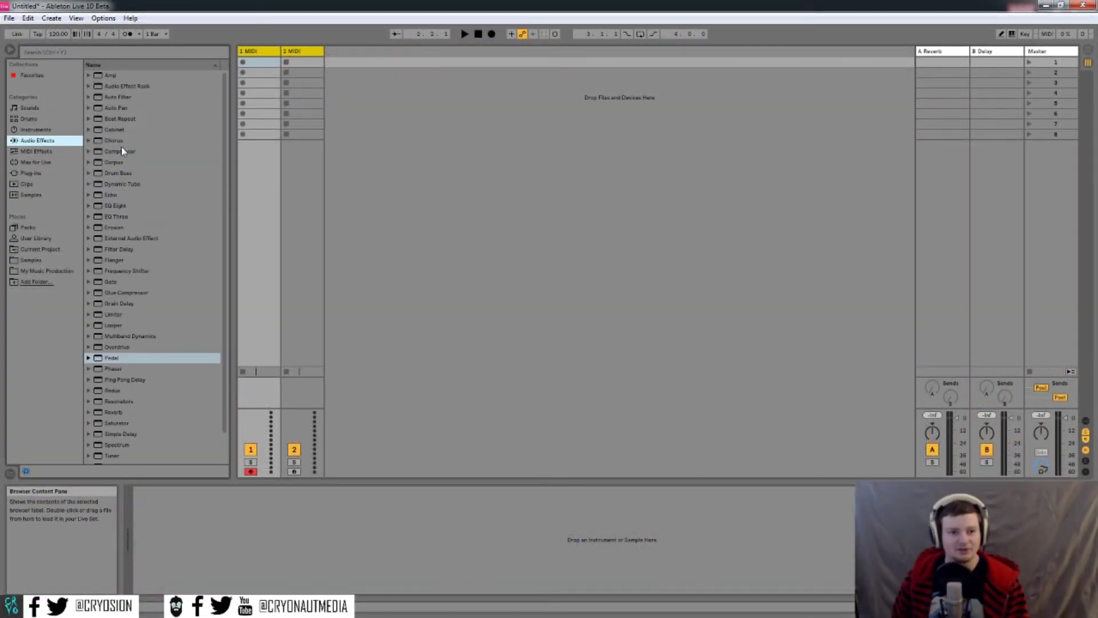
left_click(107, 358)
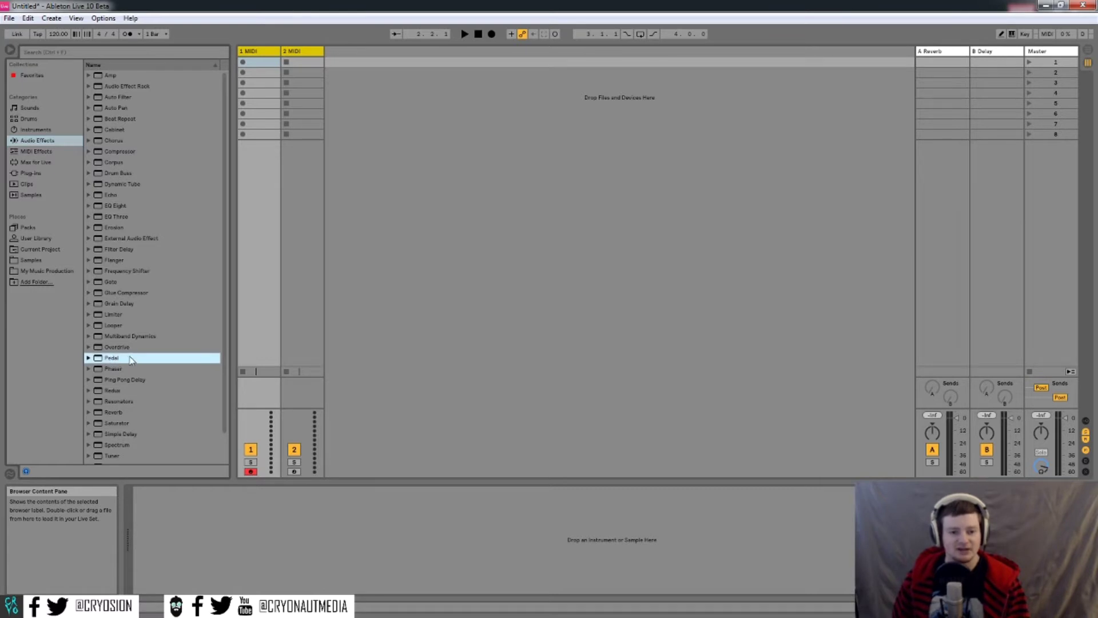
Step: Add Pedal to the first MIDI track in Fuzz mode and show the Instruments list
left_click_drag(114, 363, 303, 519)
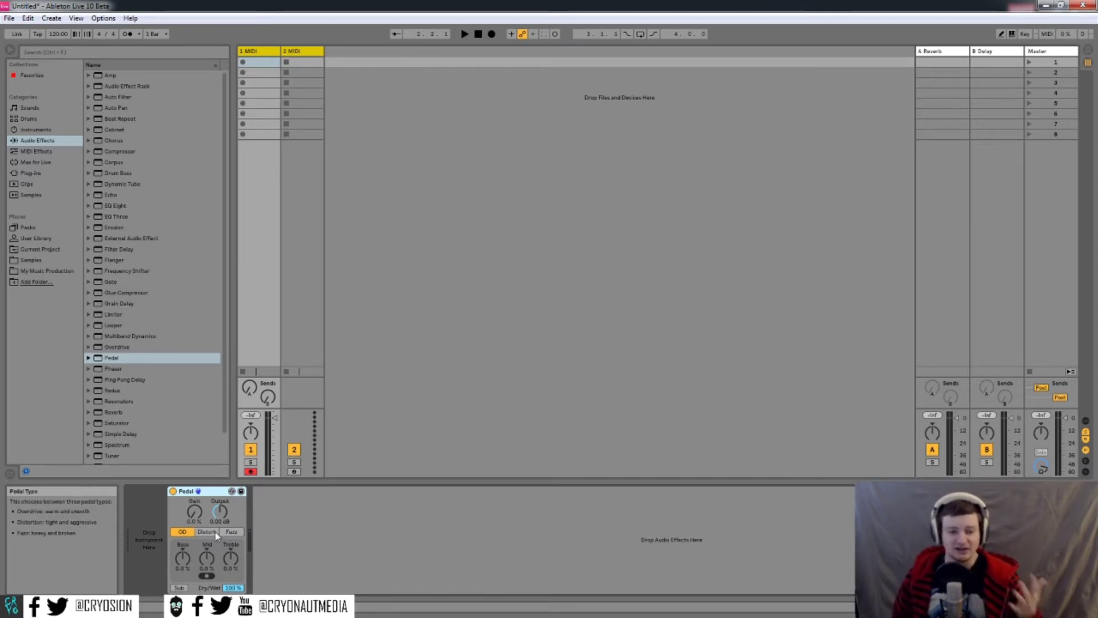
left_click(232, 532)
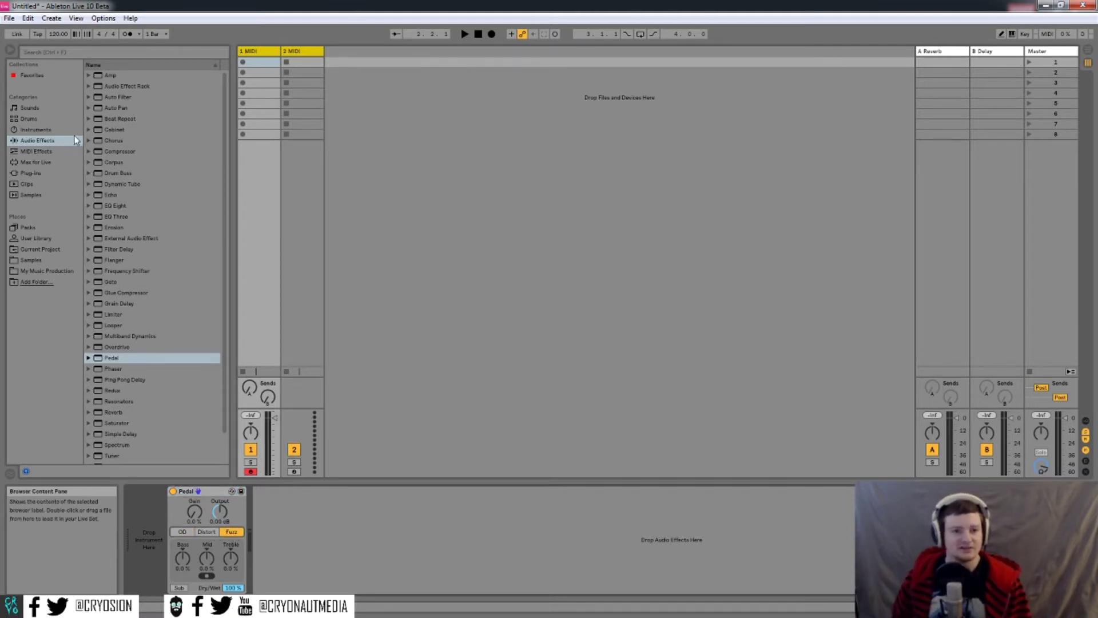
left_click(36, 129)
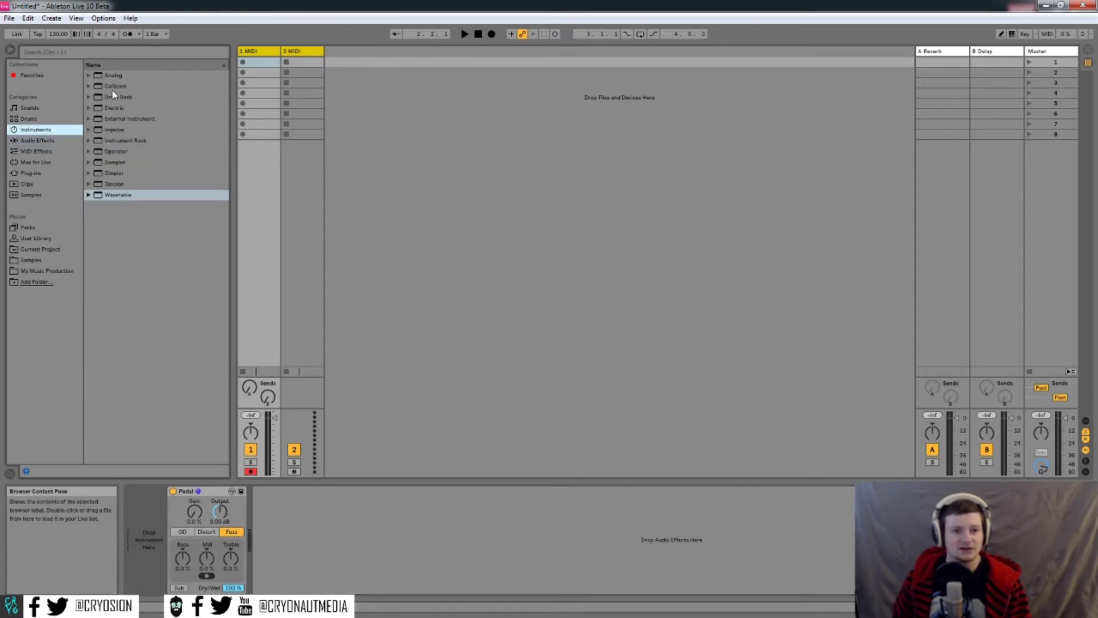
Step: Load Analog ahead of the Pedal on track 1, then switch the Pedal off
left_click_drag(113, 75, 351, 548)
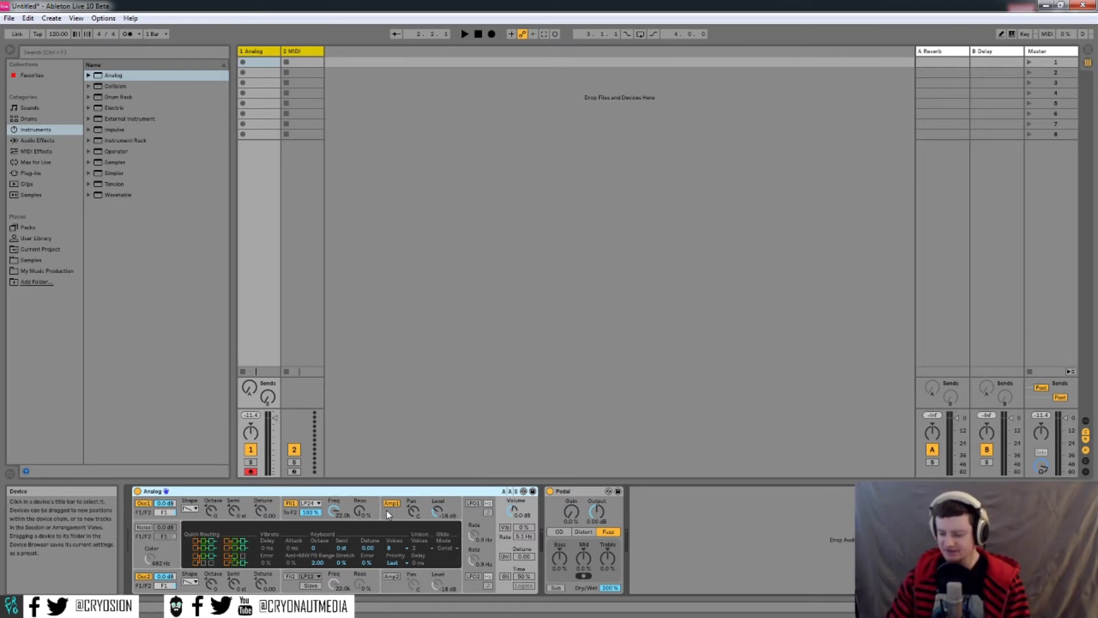
left_click(550, 492)
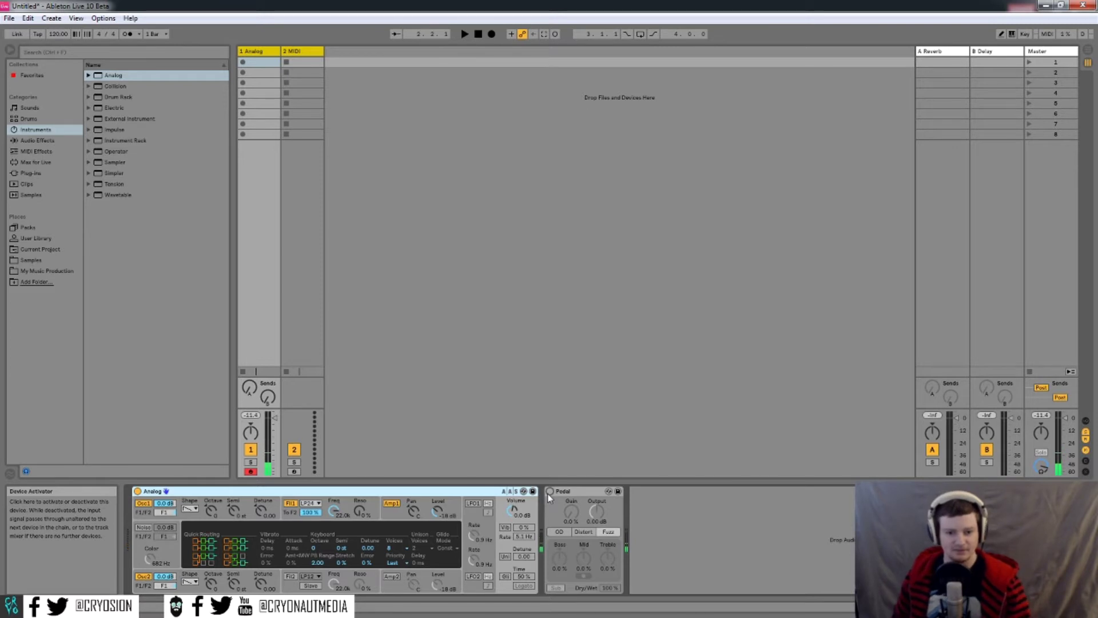
left_click(550, 491)
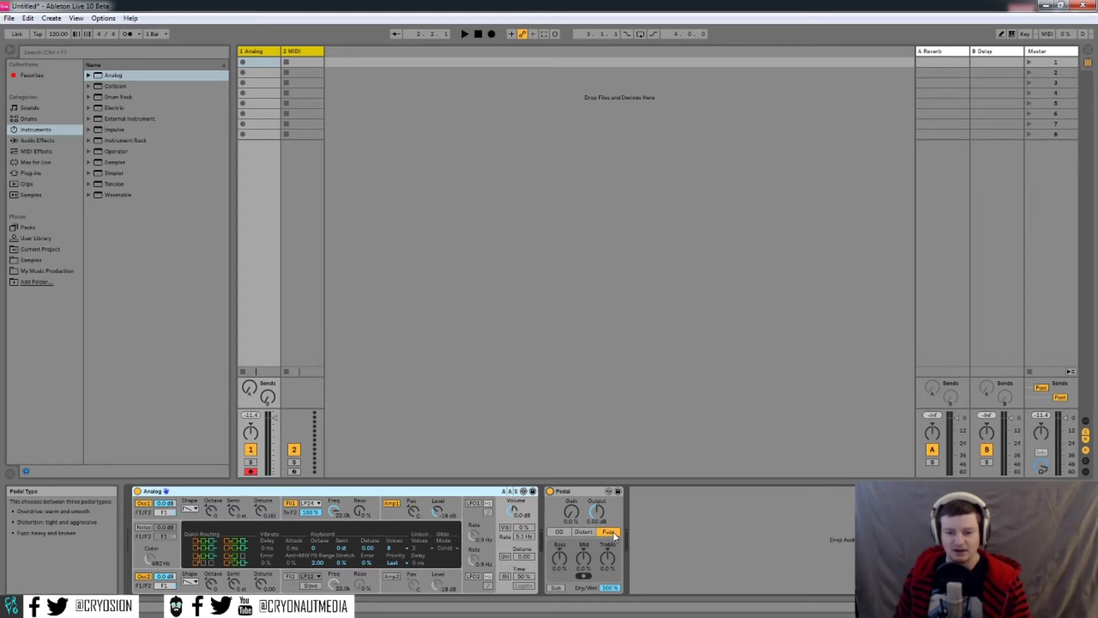
Step: Compare the Pedal's OD, Distort and Fuzz types, settle on OD, and raise Gain to about 12%
left_click(559, 532)
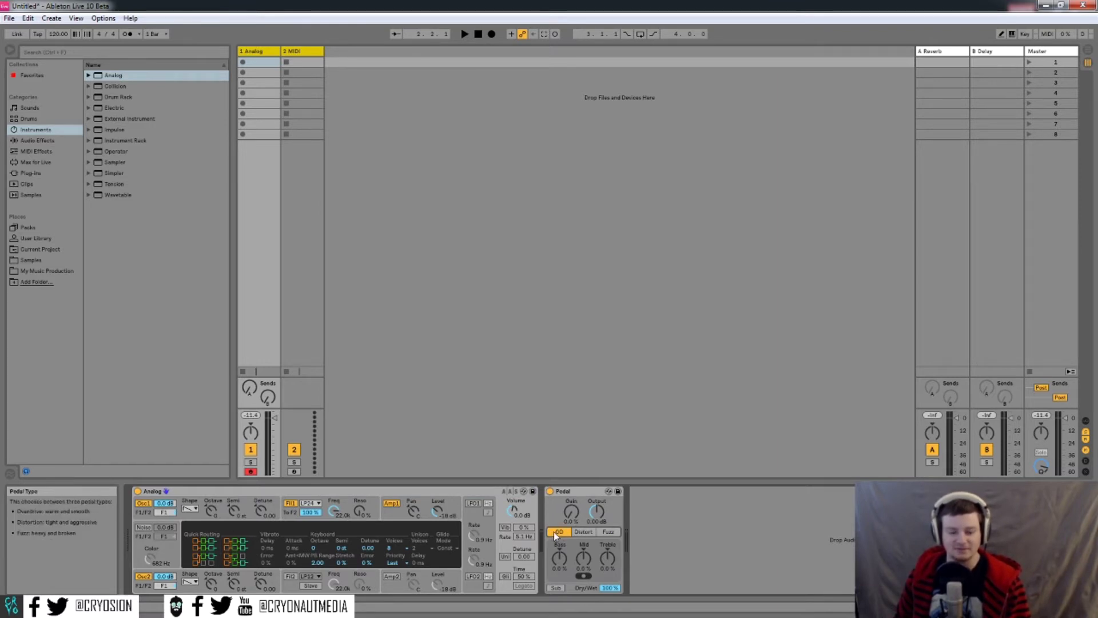
left_click(585, 532)
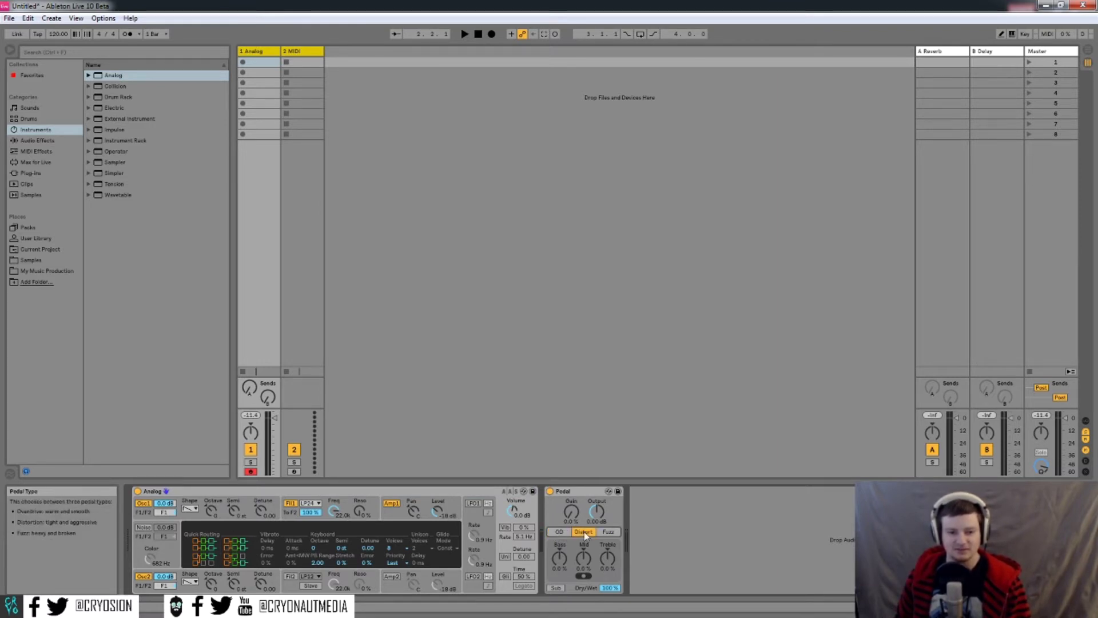
left_click(559, 532)
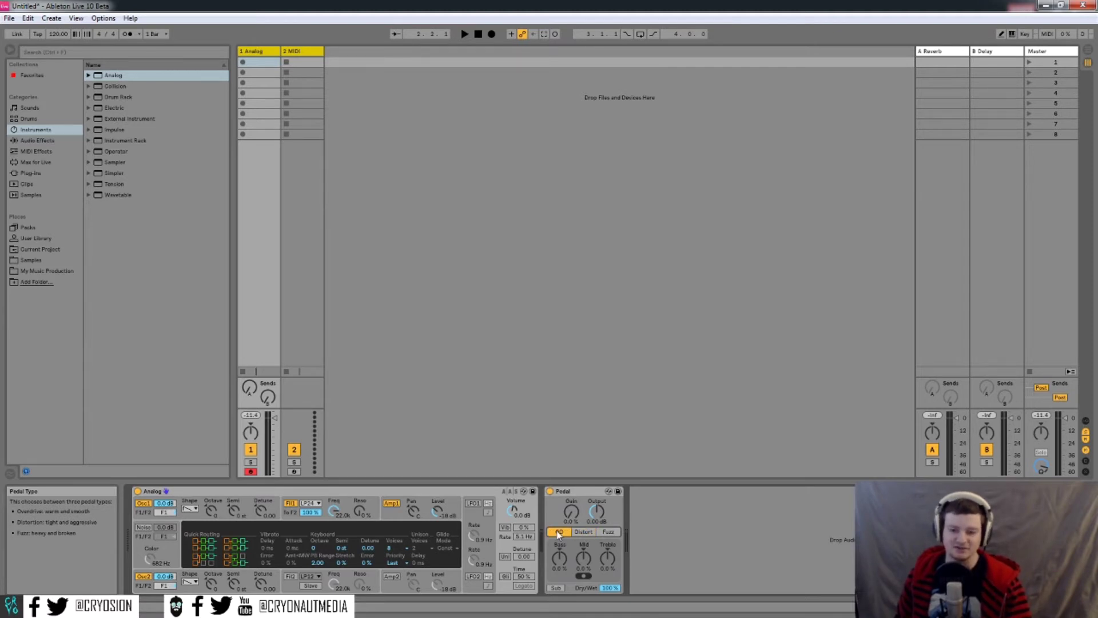
left_click(585, 532)
left_click(609, 532)
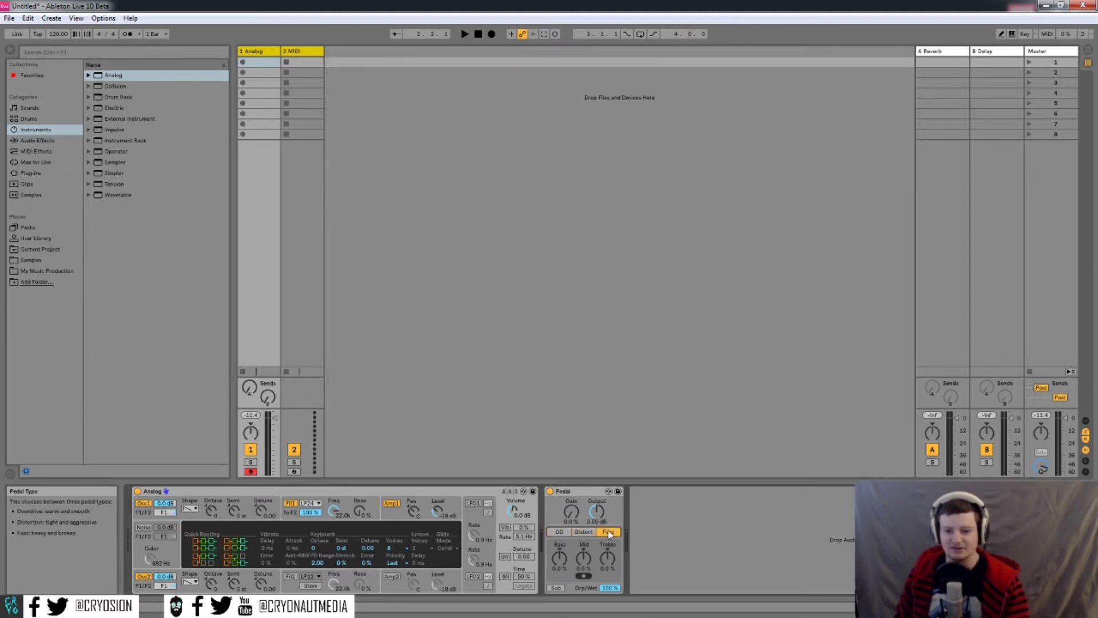
left_click(559, 532)
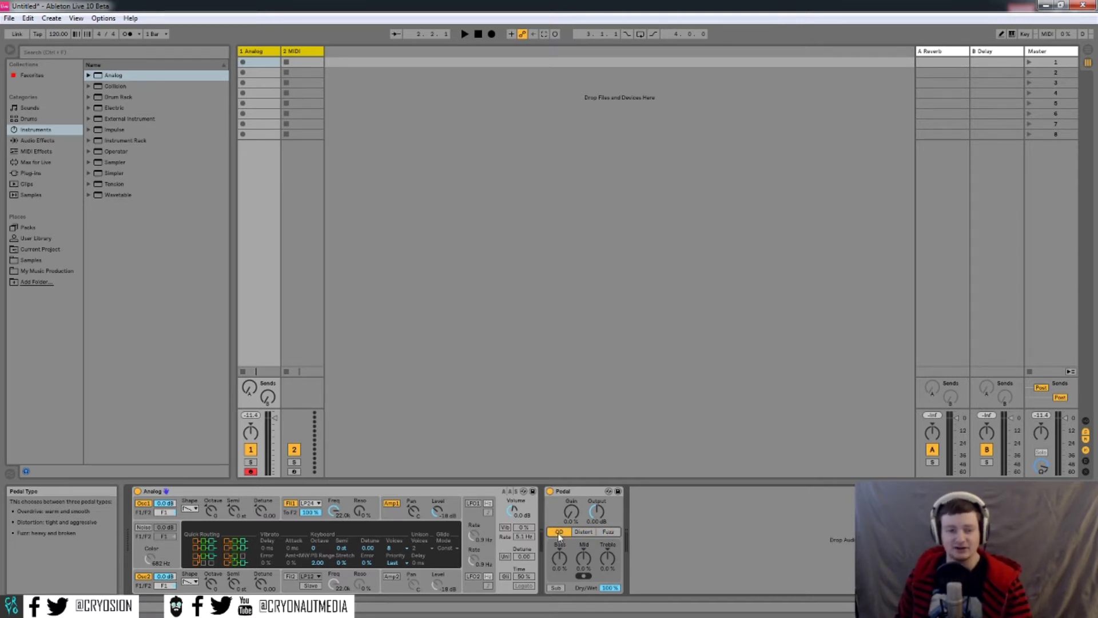
left_click(37, 140)
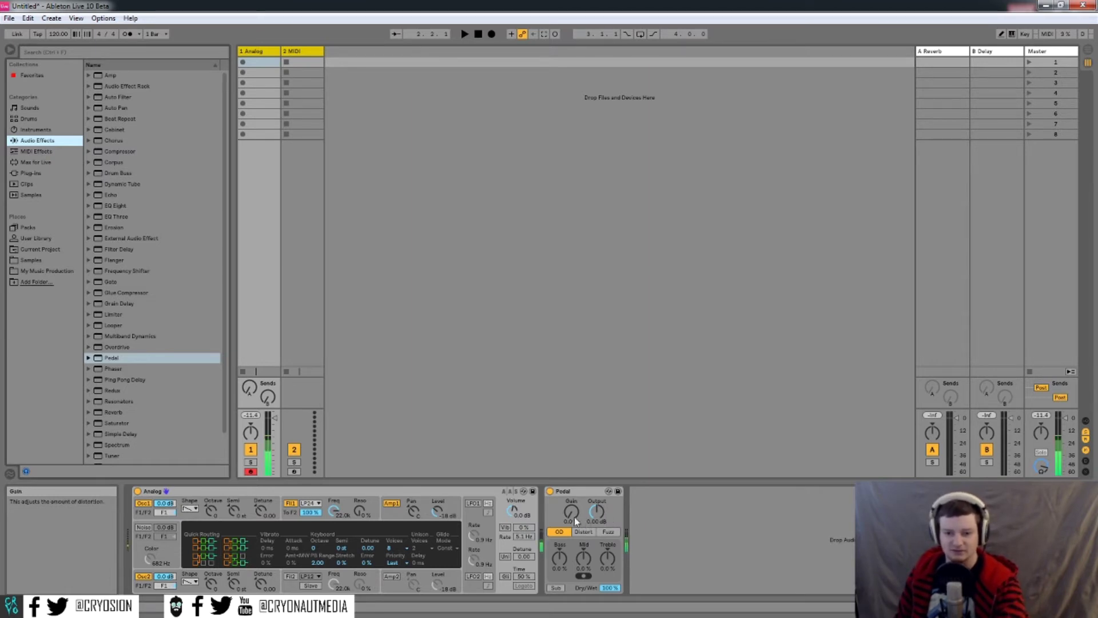
left_click_drag(574, 516, 572, 551)
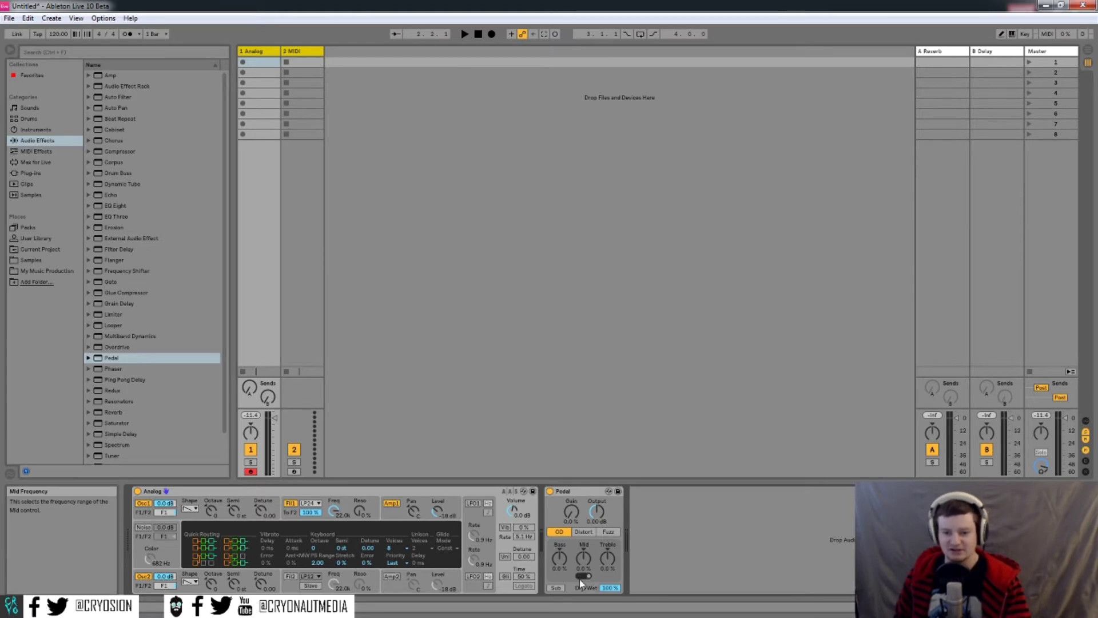
Step: Enable the Pedal's Sub low-frequency boost while staying in OD mode
left_click(557, 588)
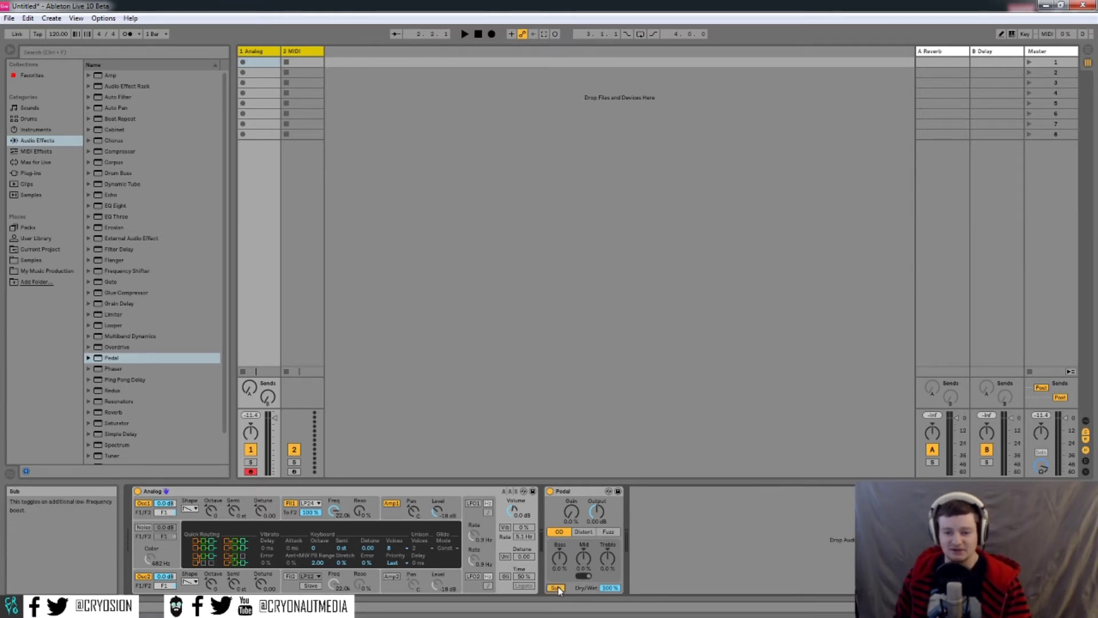
Step: Audition Pedal Gain in Distort and Fuzz modes, ending in Fuzz at about 29% gain
left_click(577, 530)
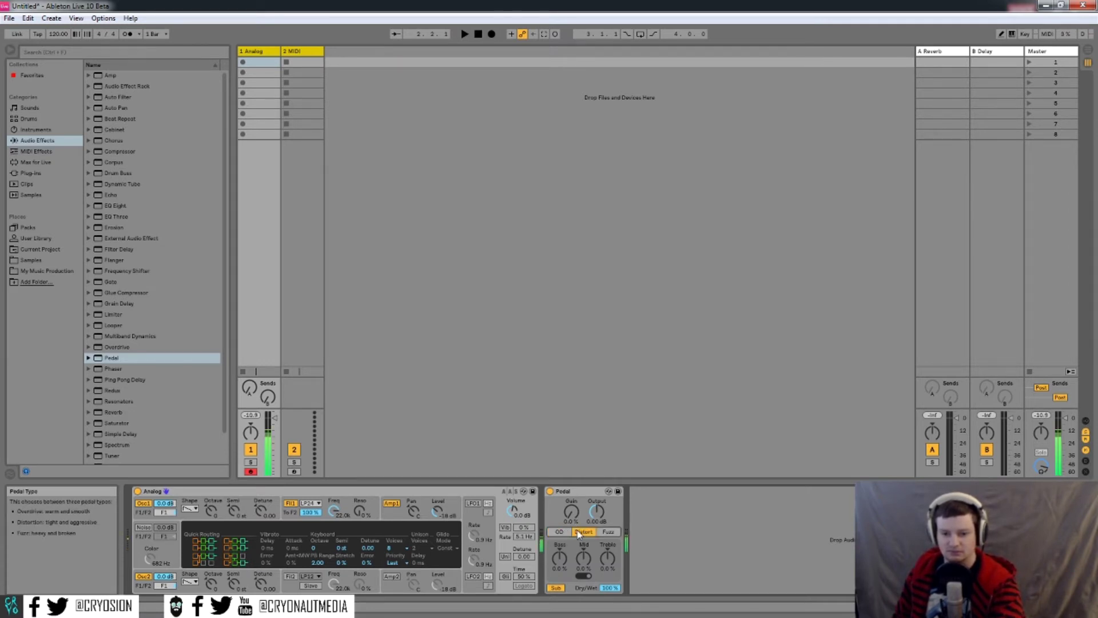
left_click_drag(575, 524, 576, 469)
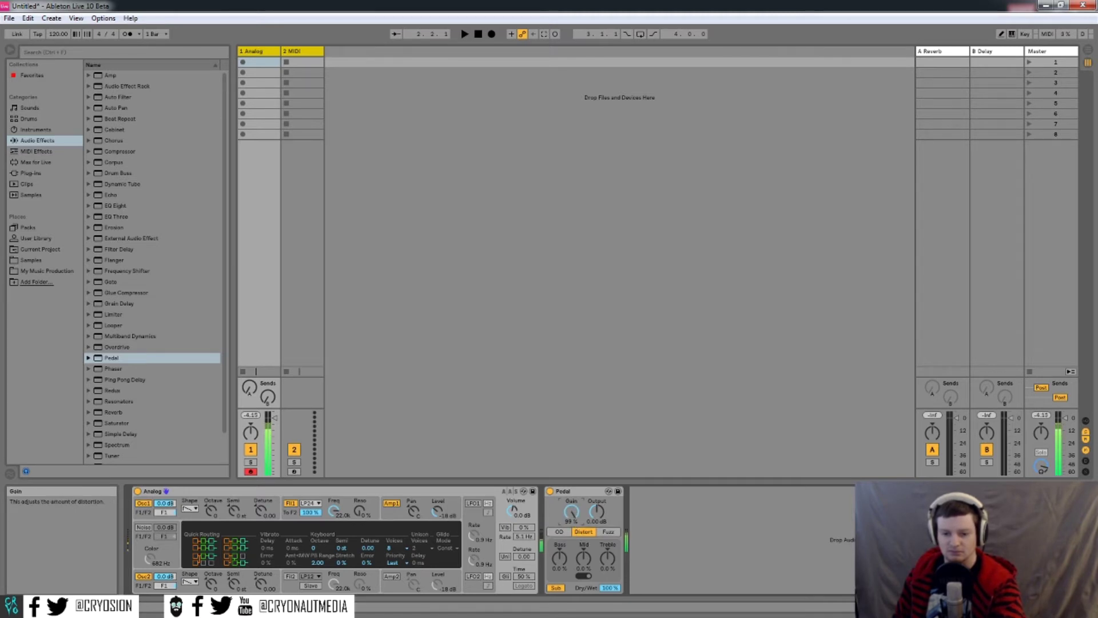
left_click_drag(571, 512, 571, 544)
left_click(607, 531)
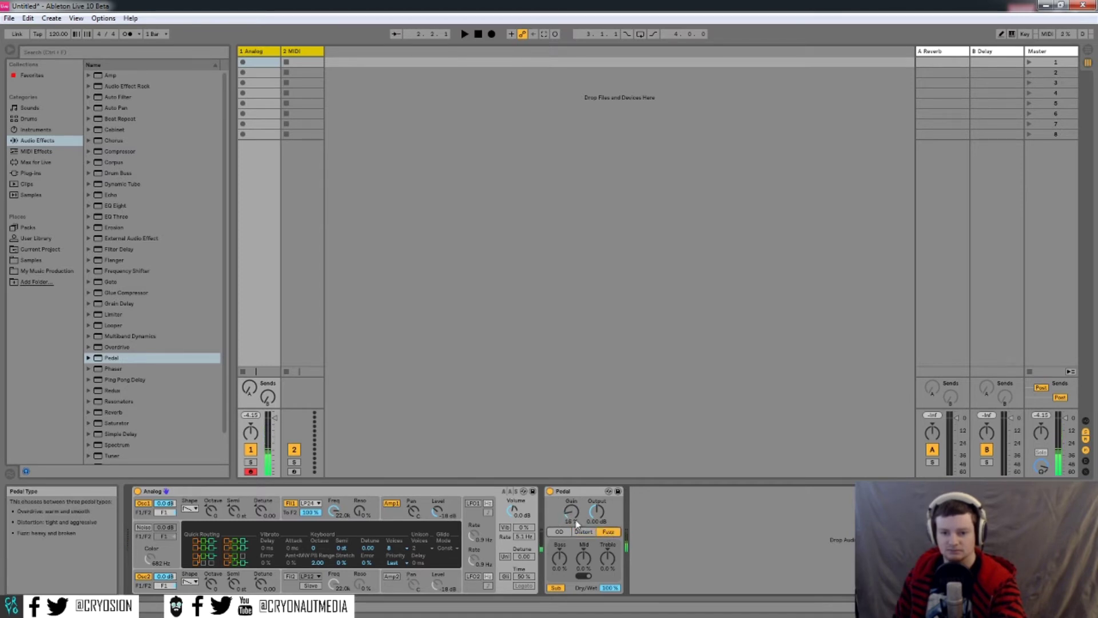
left_click_drag(571, 512, 571, 481)
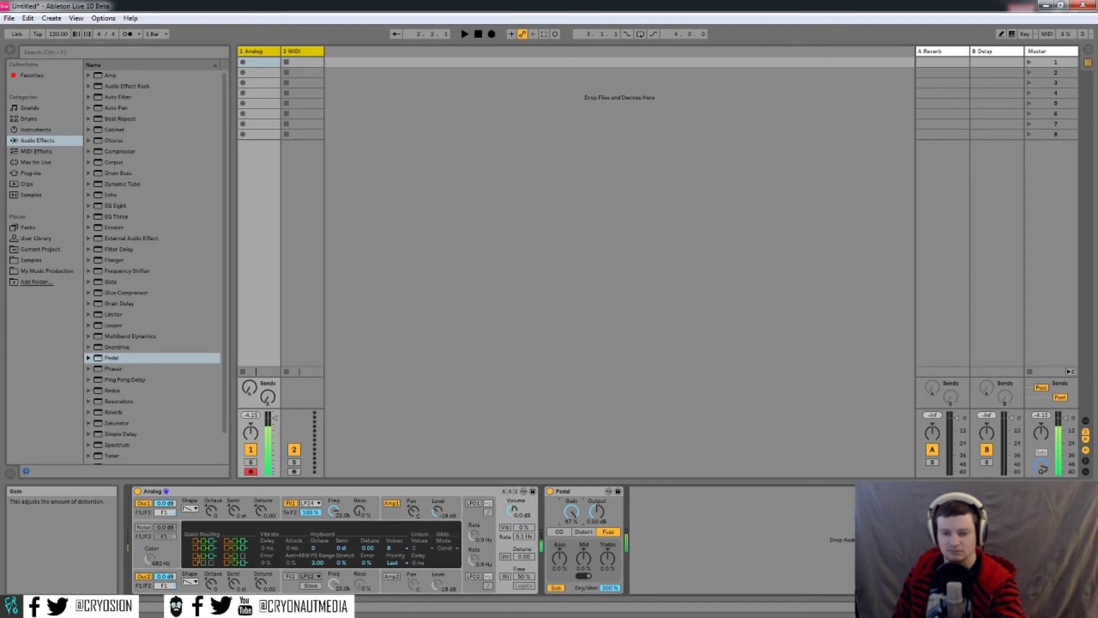
left_click_drag(572, 481, 570, 513)
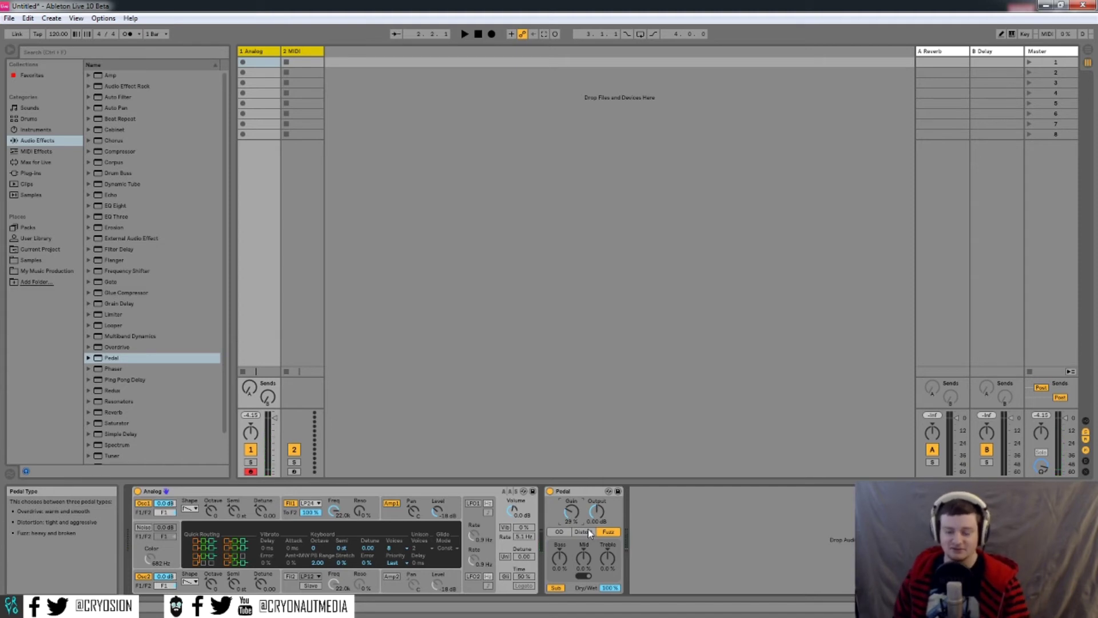
Step: Toggle the Pedal's Sub boost on and off to compare, leaving it off
left_click(556, 588)
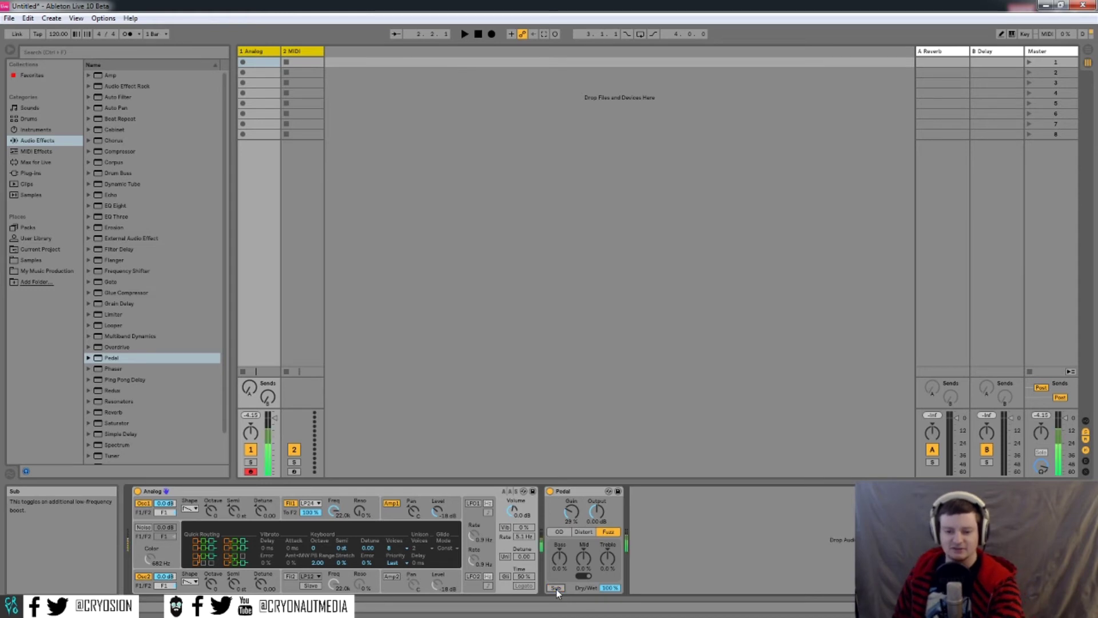
left_click(556, 587)
left_click(556, 588)
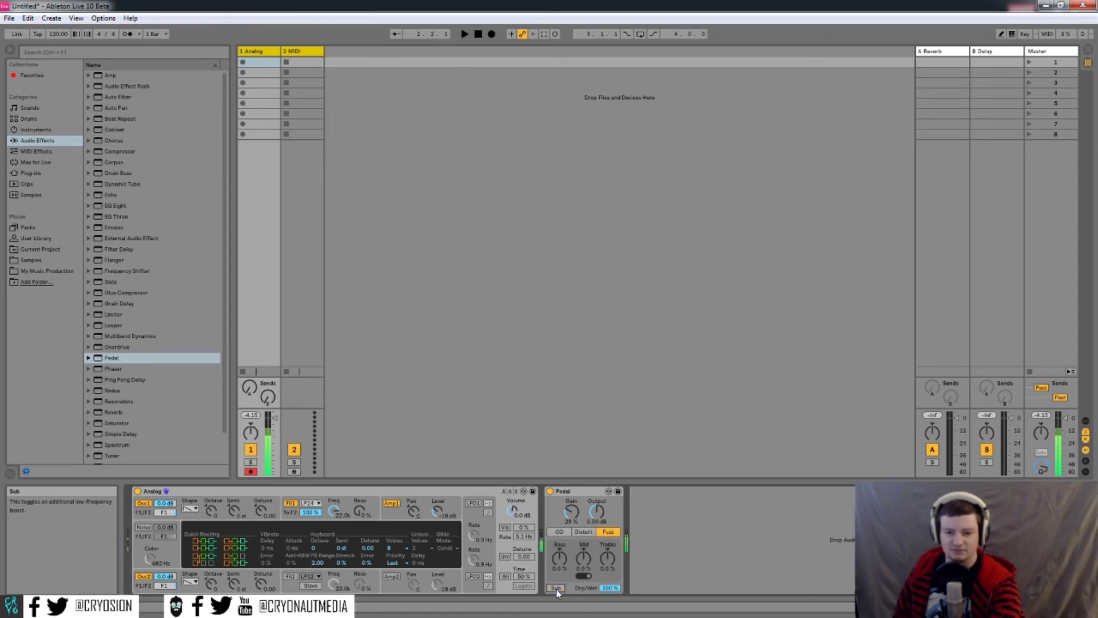
left_click(556, 588)
left_click(556, 588)
left_click(556, 588)
left_click(556, 588)
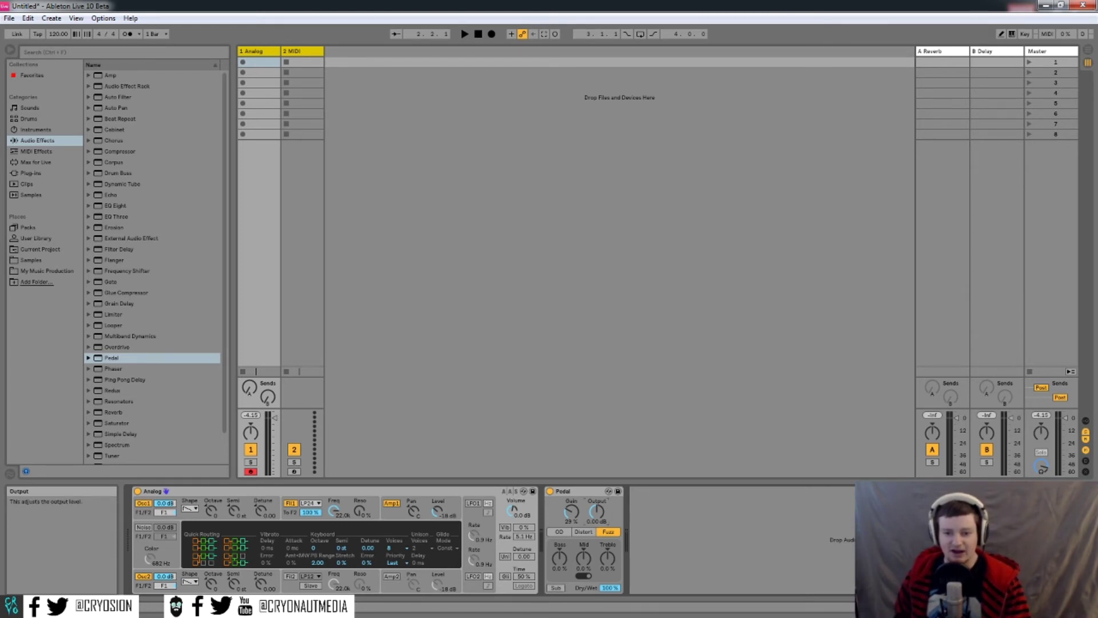
Step: Raise then lower the Pedal's Output, leaving it near 10.2 dB
mouse_move(597, 510)
left_mouse_down()
mouse_move(596, 497)
mouse_move(600, 518)
left_mouse_up()
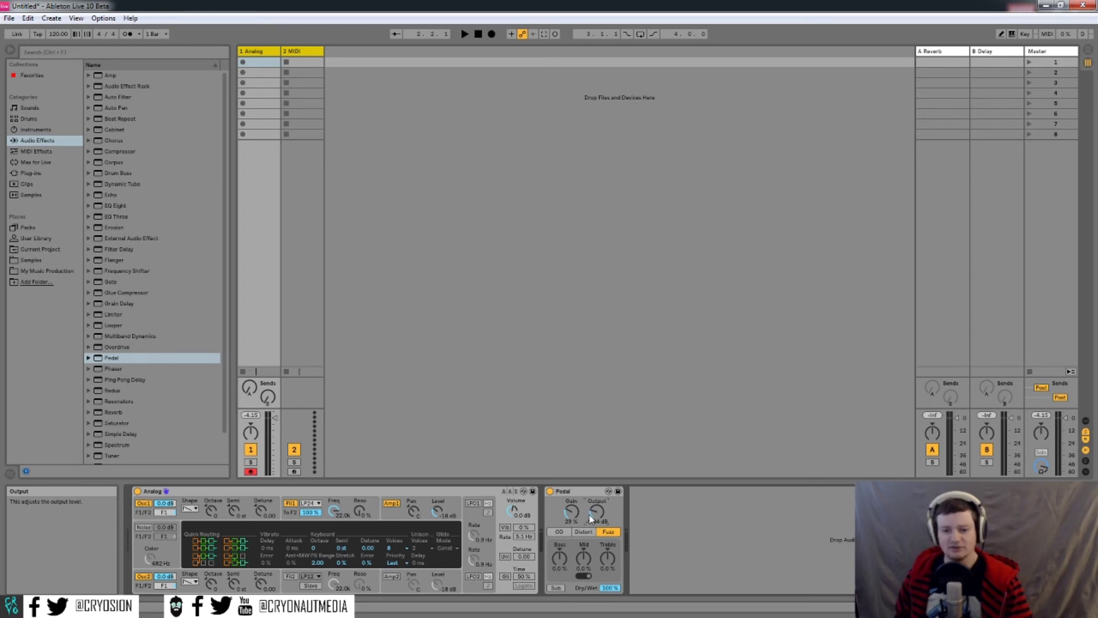
left_click_drag(603, 517, 603, 519)
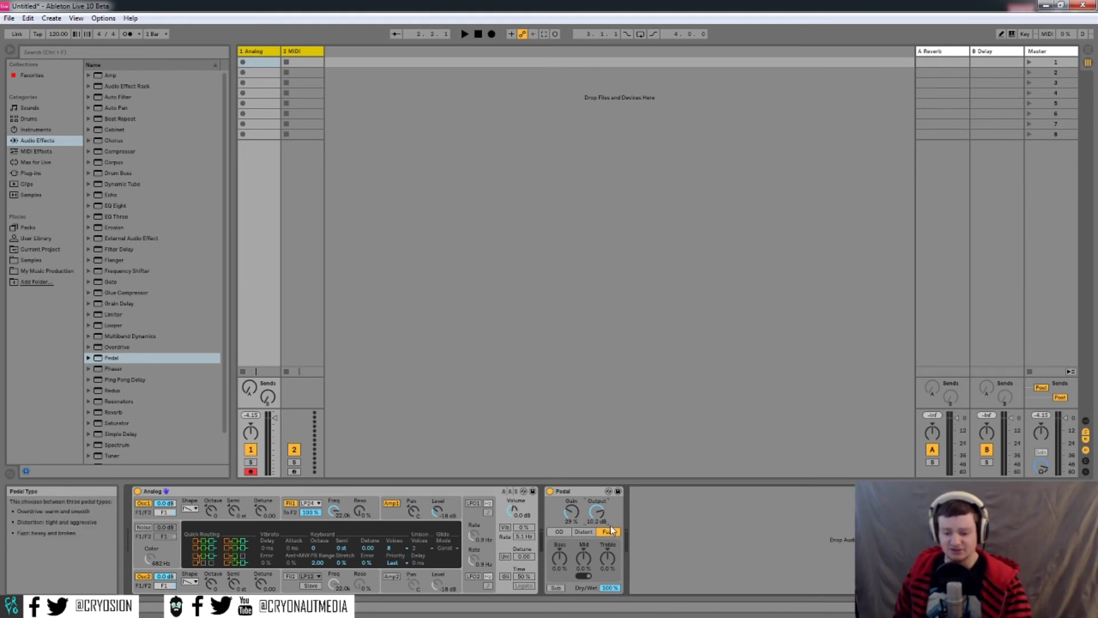
Step: Reset the Pedal Output to 0 dB, raise Gain to 85% and turn Sub on
left_click(597, 513)
key("Delete")
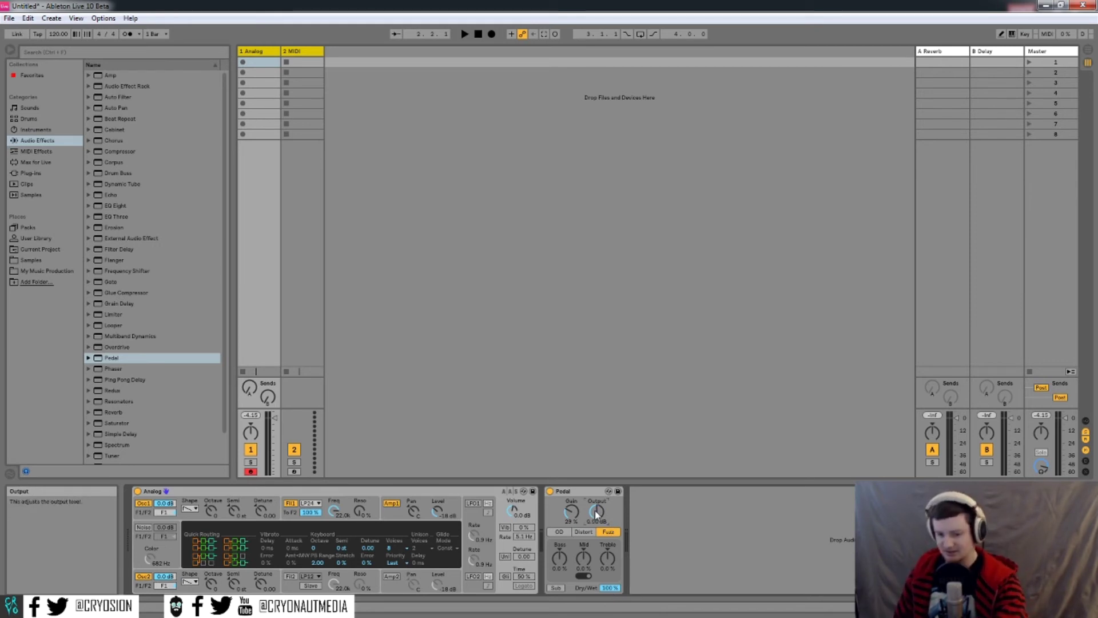
left_click_drag(572, 511, 572, 479)
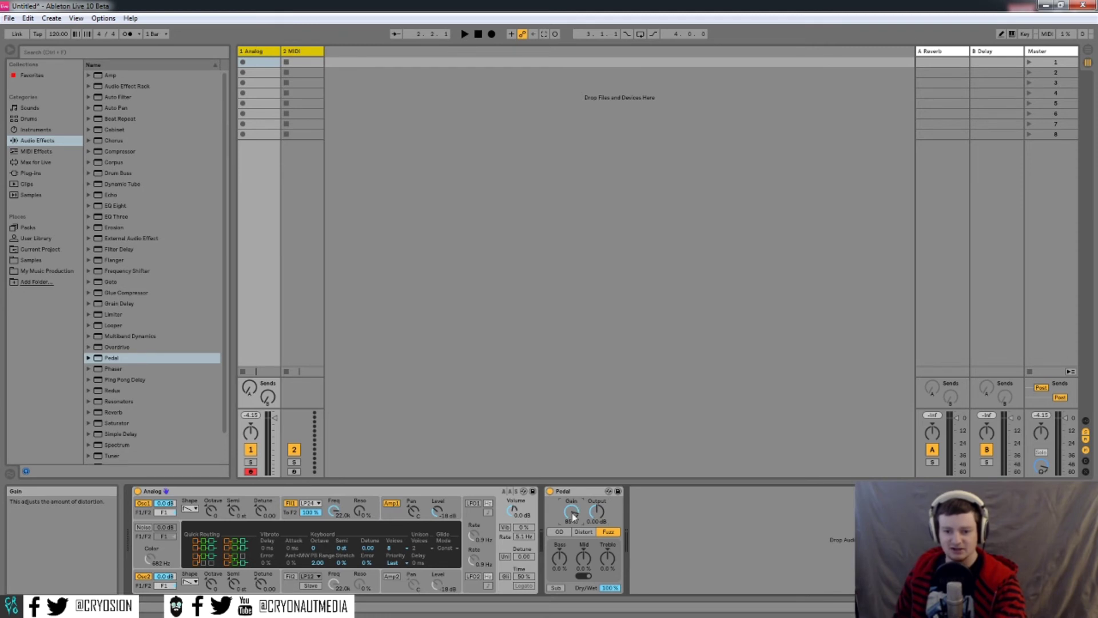
left_click(560, 587)
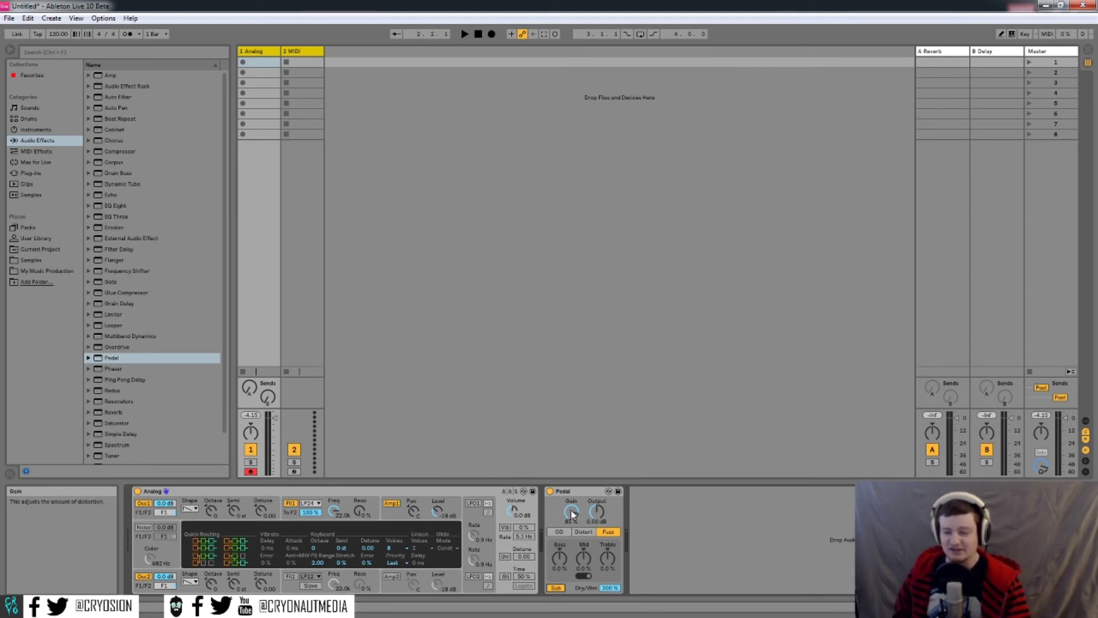
Step: Lower Gain to about 29%, try Distort and OD, then return the Pedal to Fuzz
left_click_drag(572, 513, 572, 538)
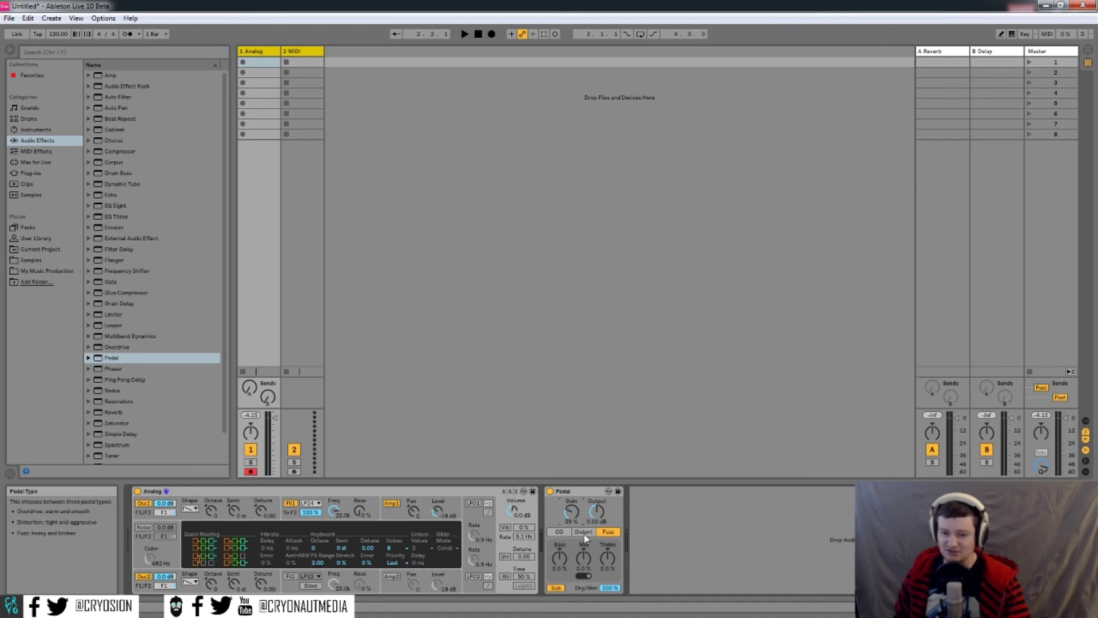
left_click(585, 535)
left_click(566, 532)
left_click(606, 532)
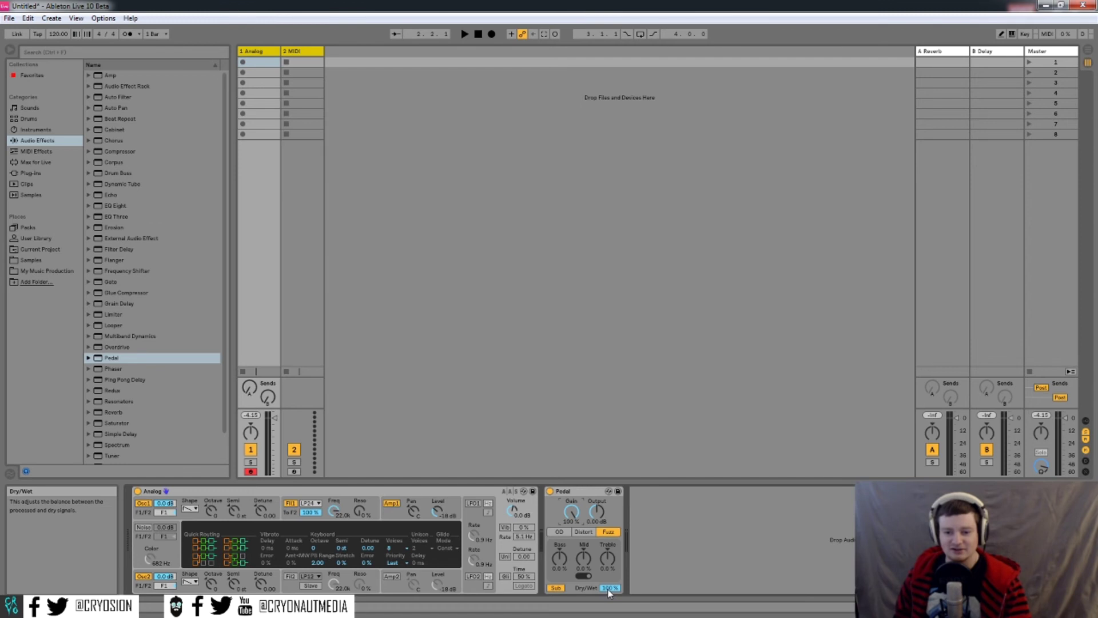
Step: Lower the Pedal's Dry/Wet from 100% through 69% and 38% to about 28%
mouse_move(610, 588)
left_mouse_down()
mouse_move(610, 605)
mouse_move(609, 591)
left_mouse_up()
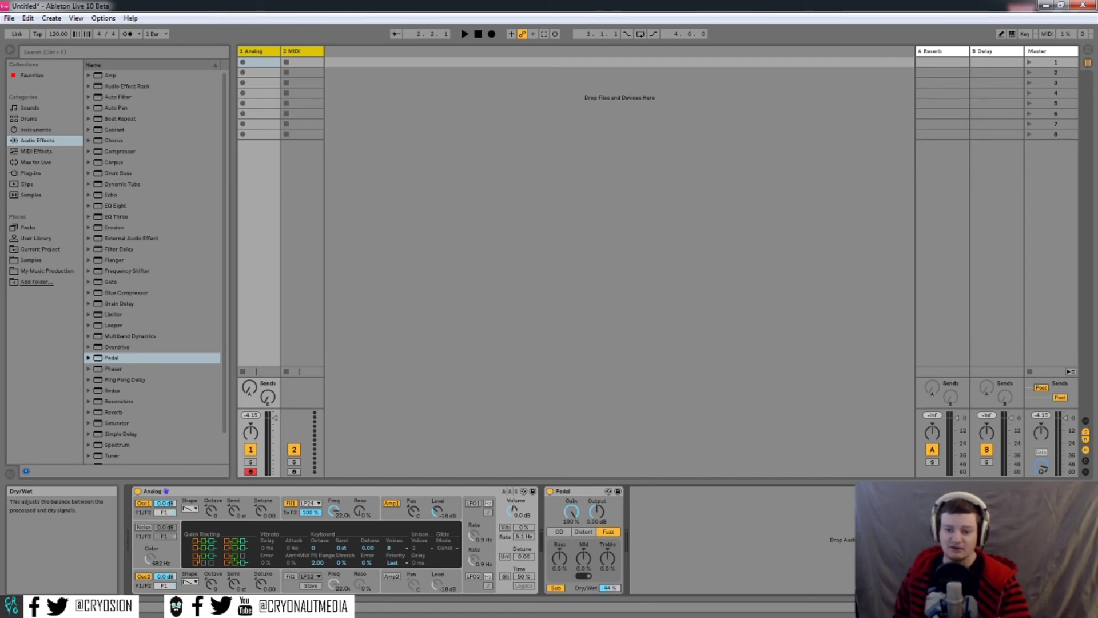
left_click_drag(610, 591, 608, 596)
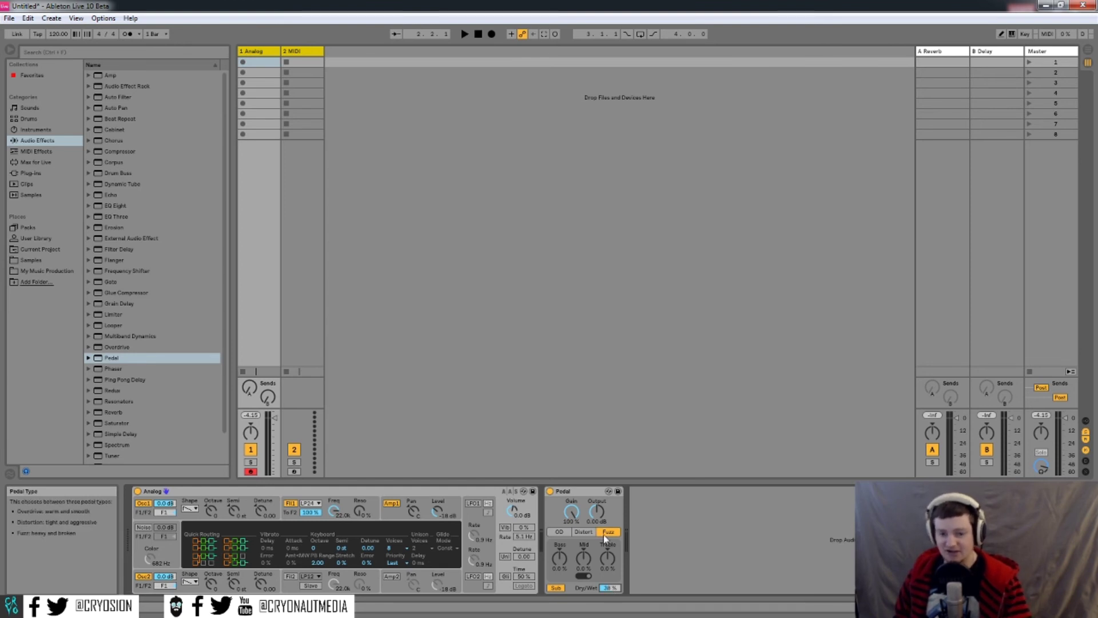
left_click_drag(609, 592, 610, 597)
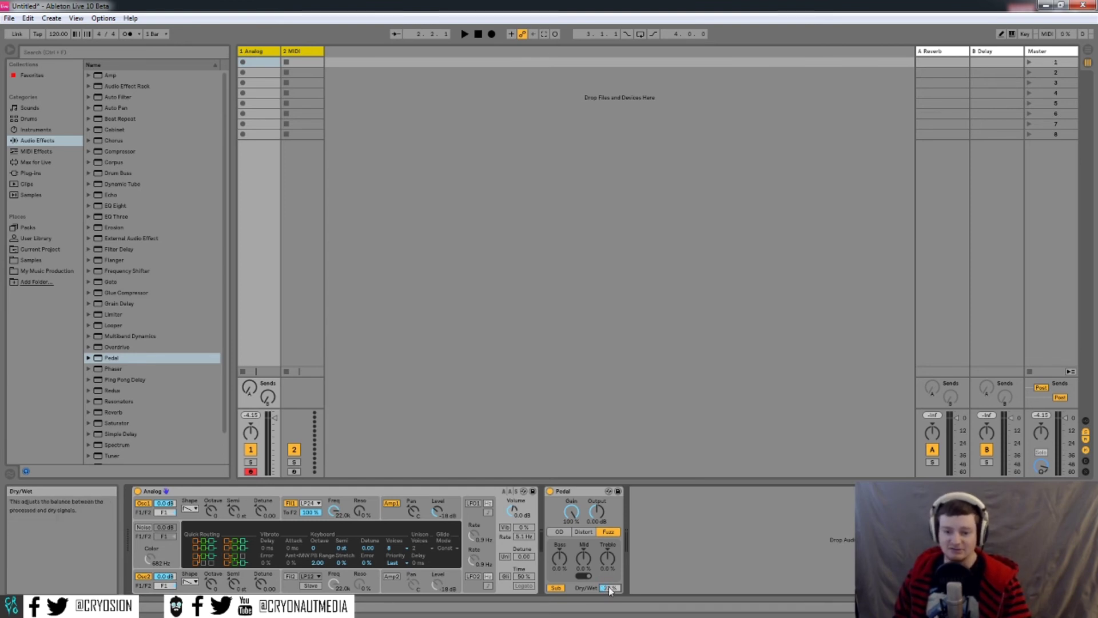